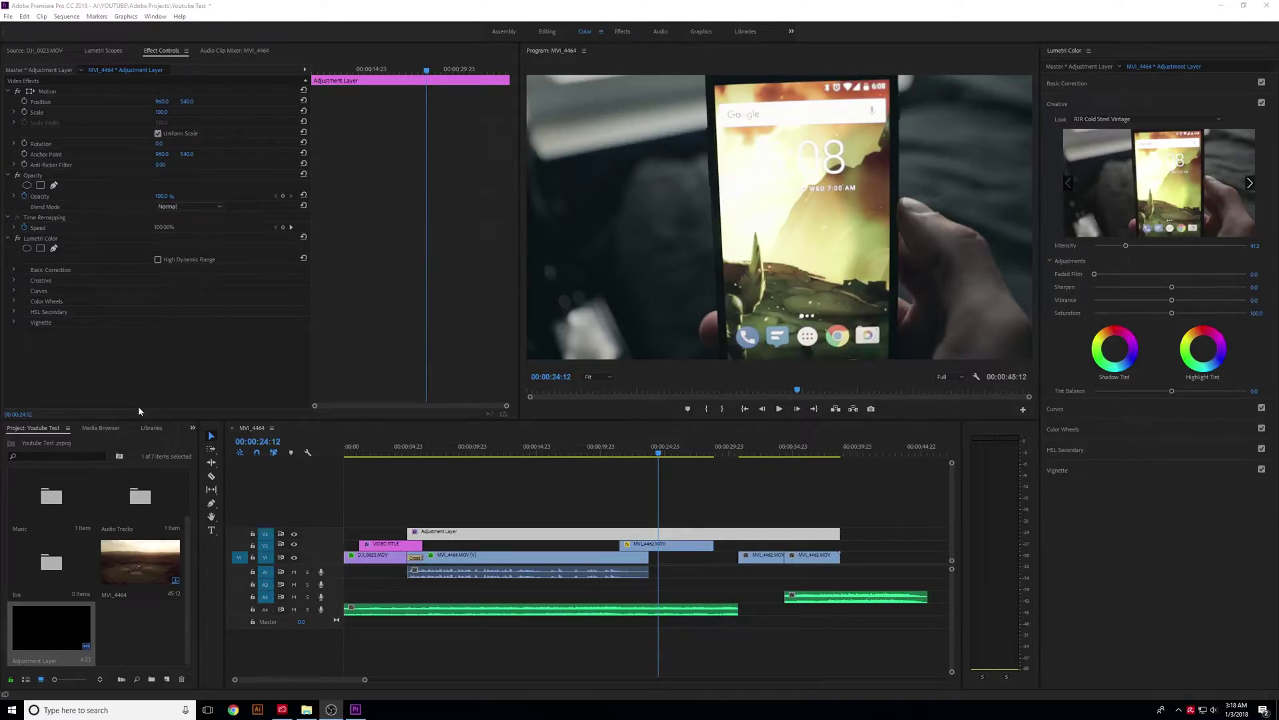
With the timeline active, open File > Export > Media for the MVI_4464 sequence
key("shift+3")
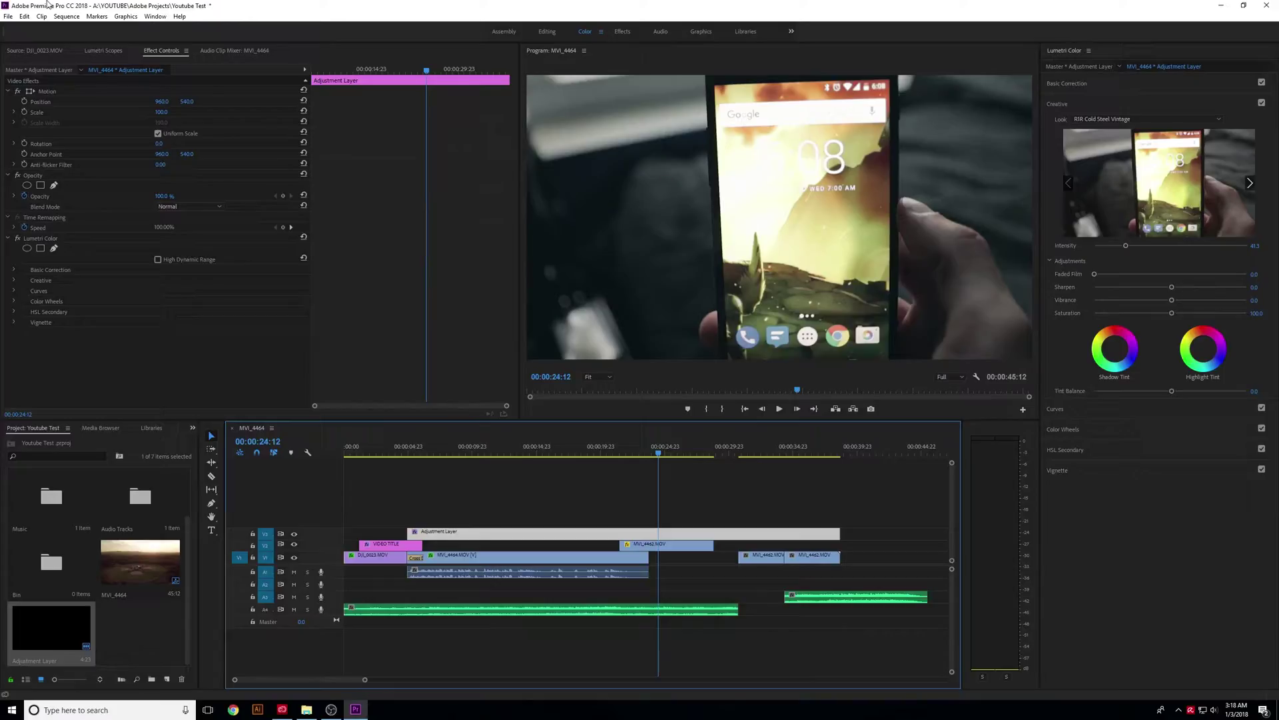
left_click(8, 16)
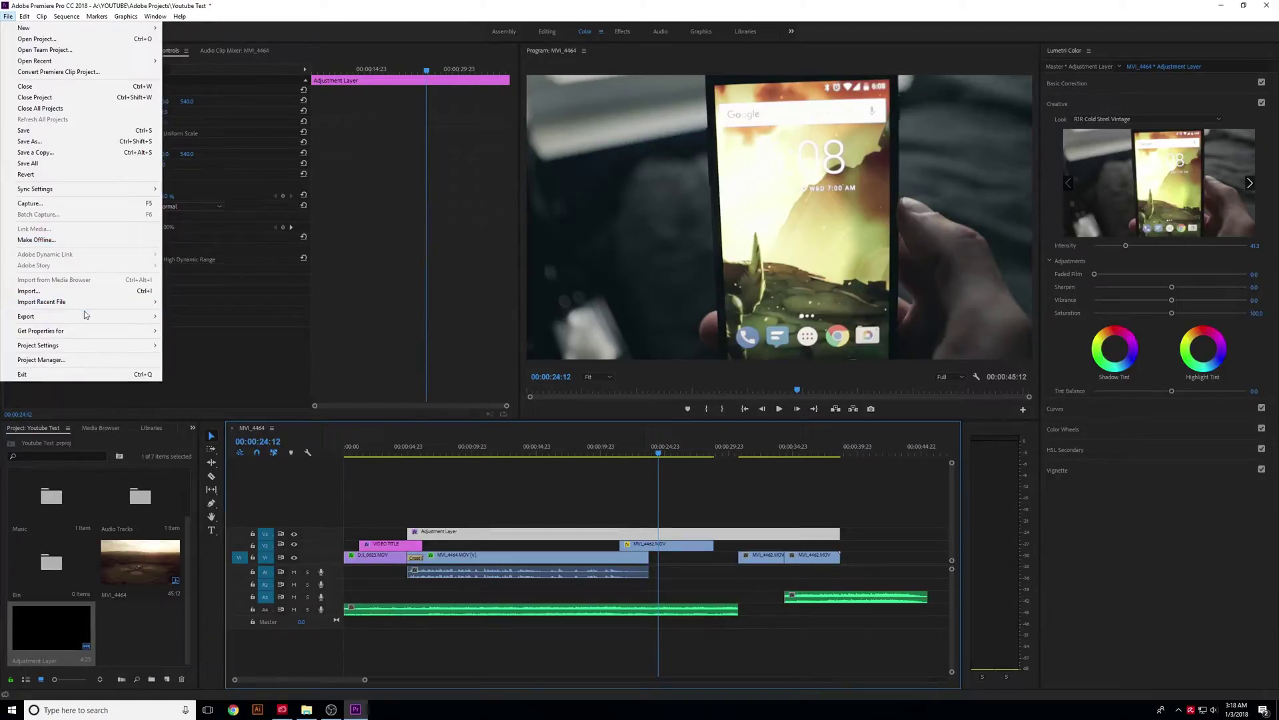
mouse_move(85, 316)
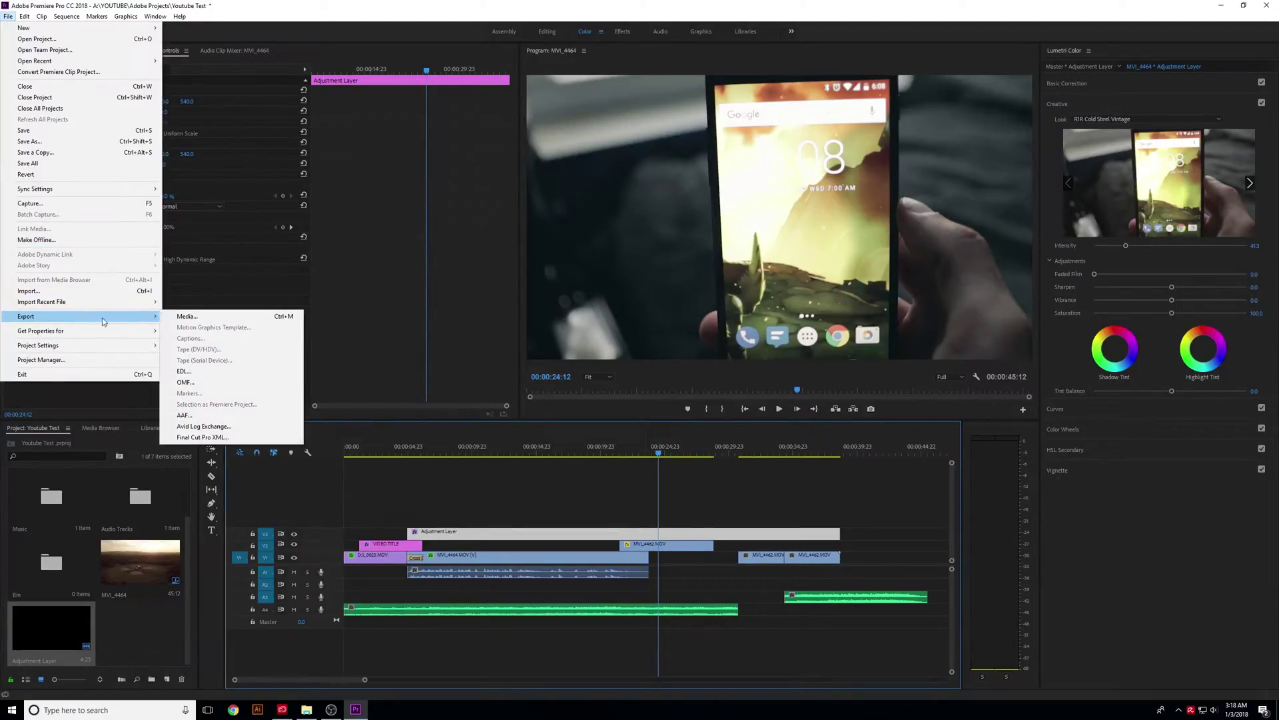
left_click(220, 320)
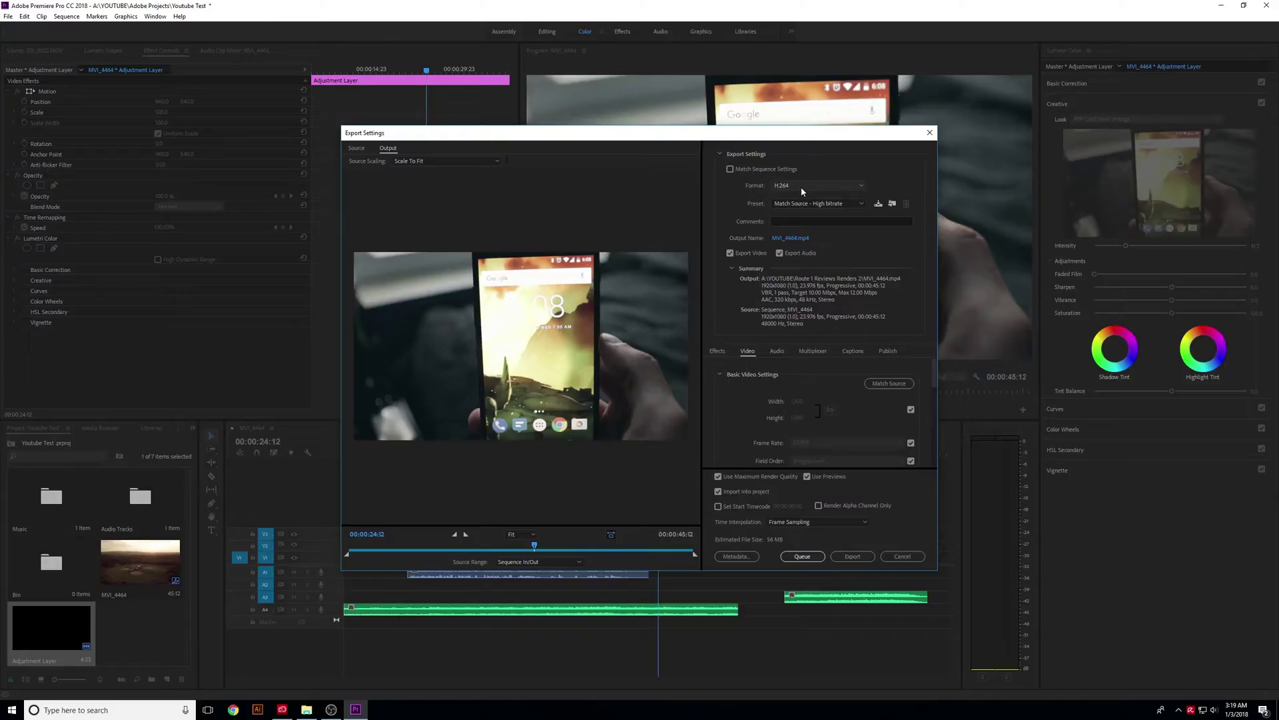
left_click(801, 187)
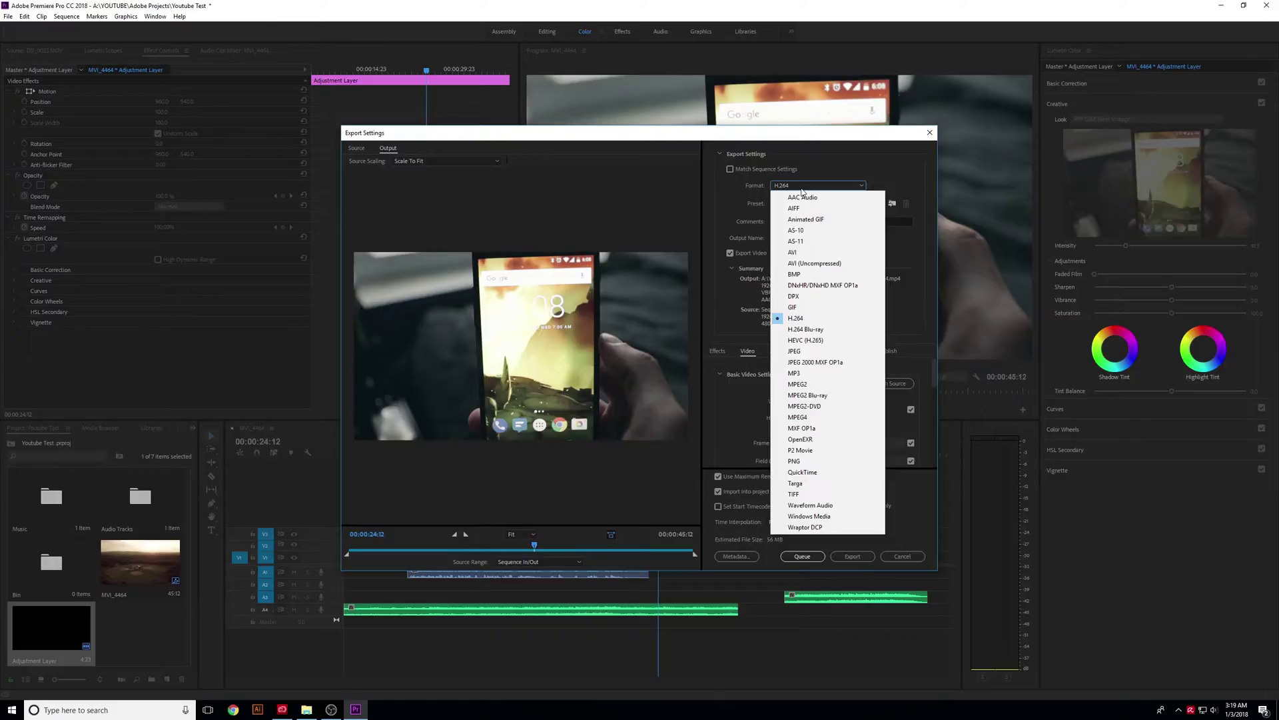
left_click(801, 187)
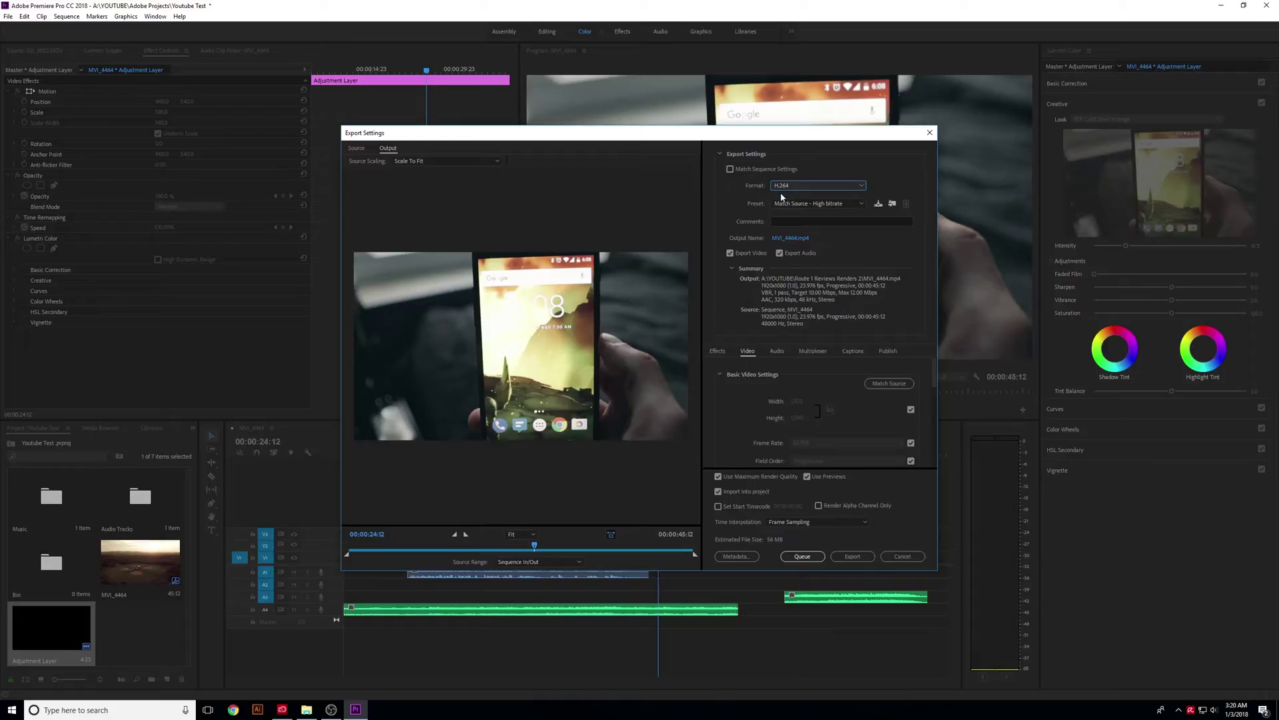
left_click(862, 206)
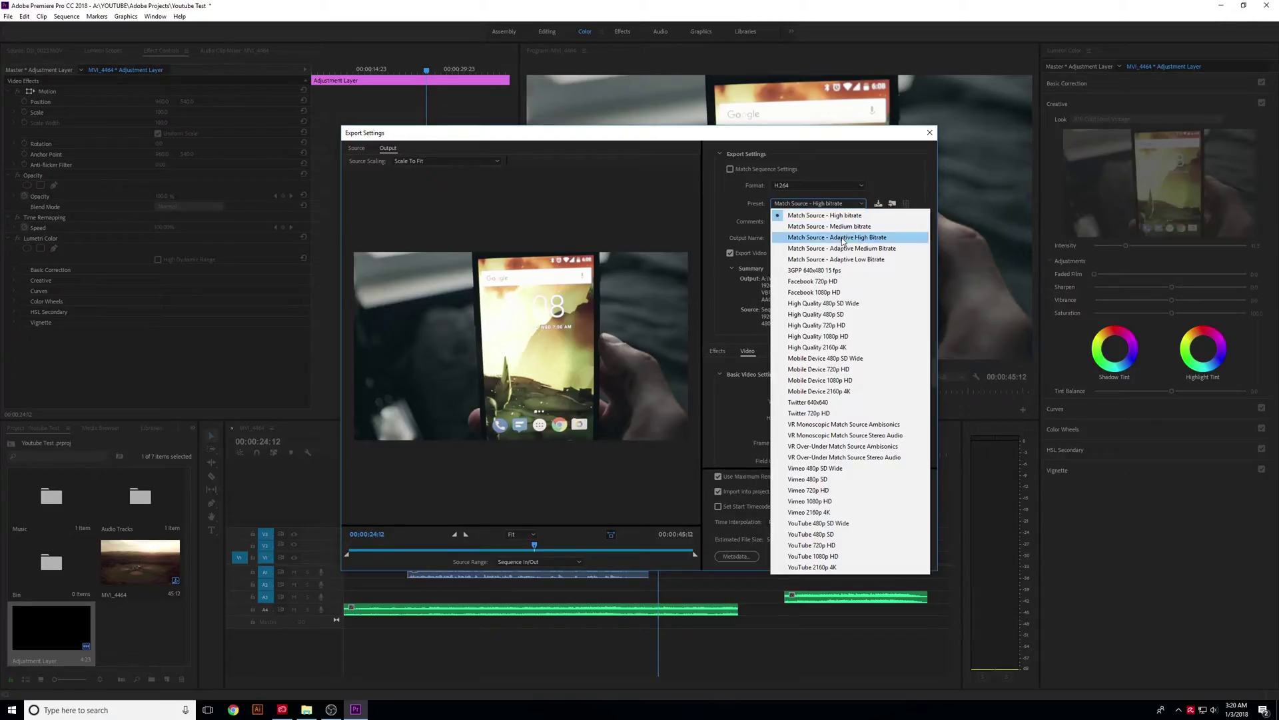
left_click(875, 338)
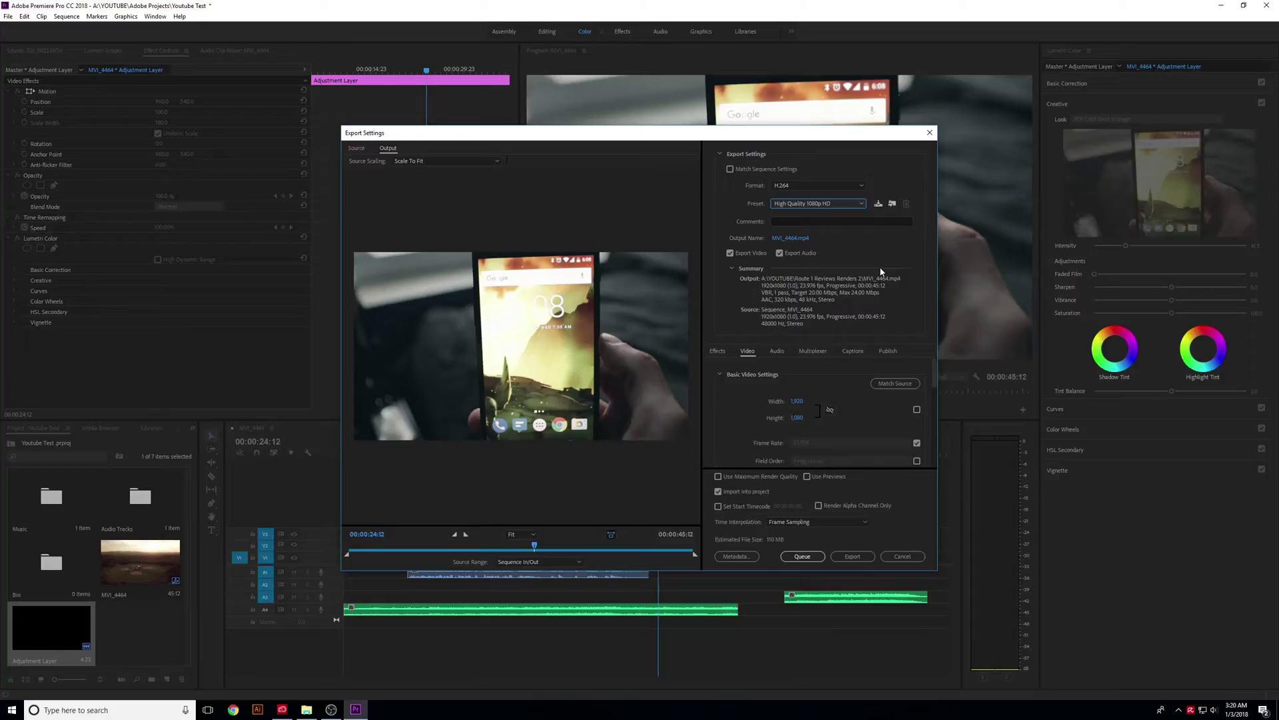
left_click(856, 203)
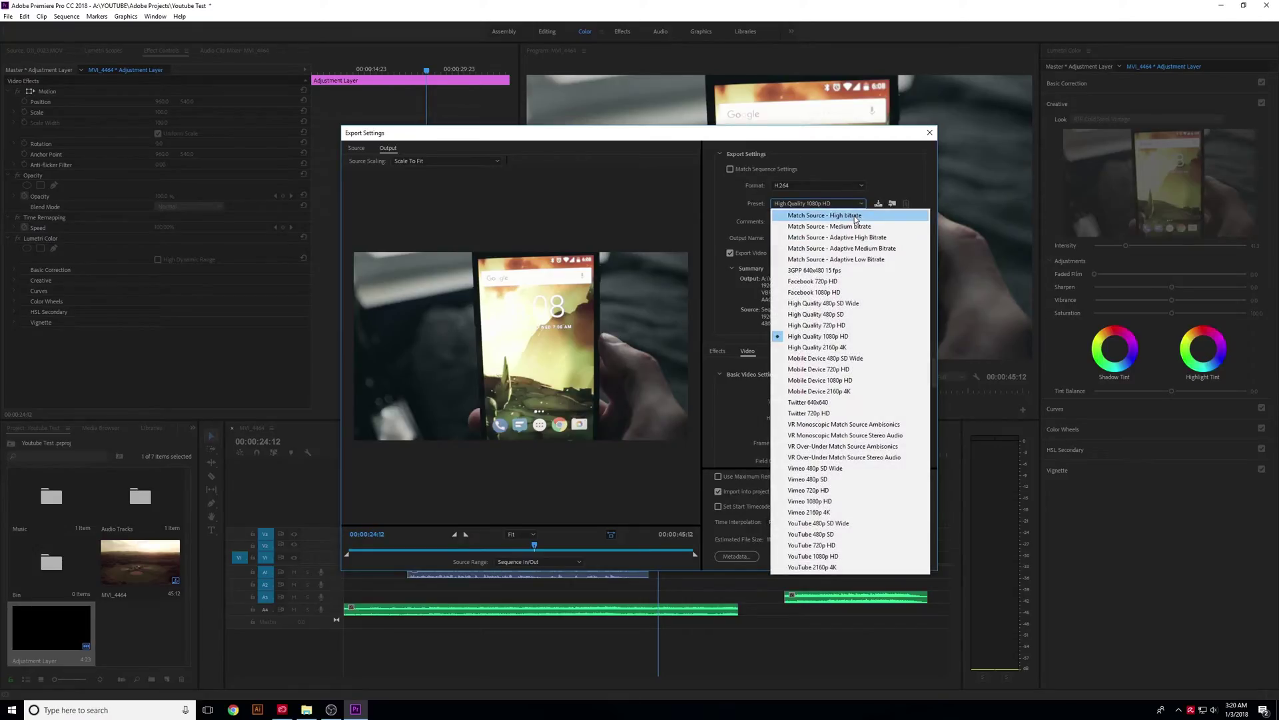
left_click(857, 215)
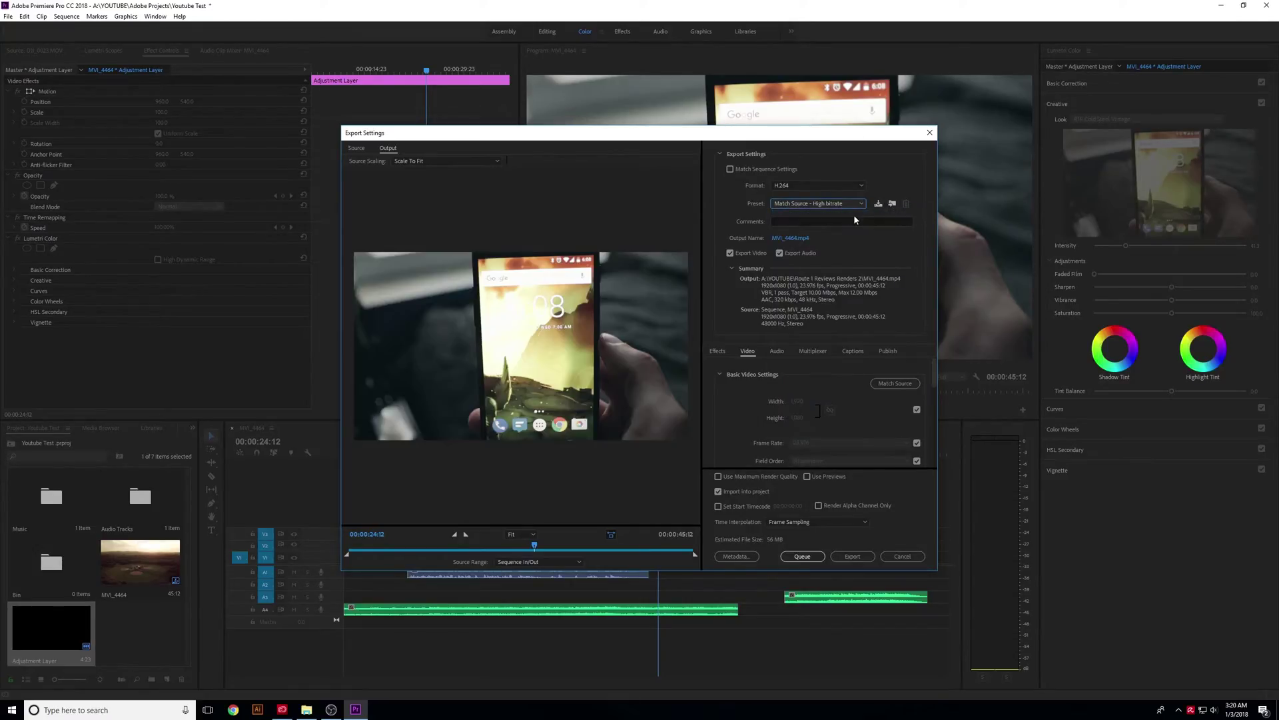
Rename the export output to 'Youtube Test' and save it in the Route 1 Reviews Renders 2 folder
left_click(785, 240)
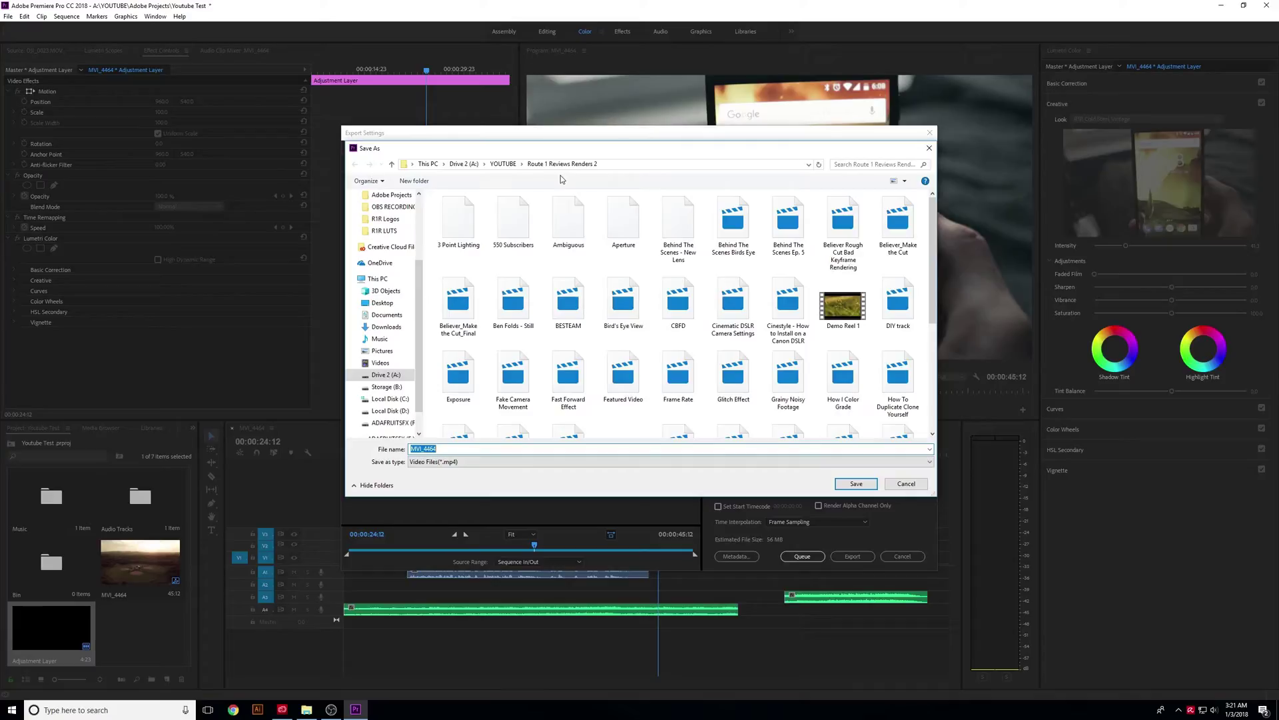
type("Youtube Test")
left_click(859, 485)
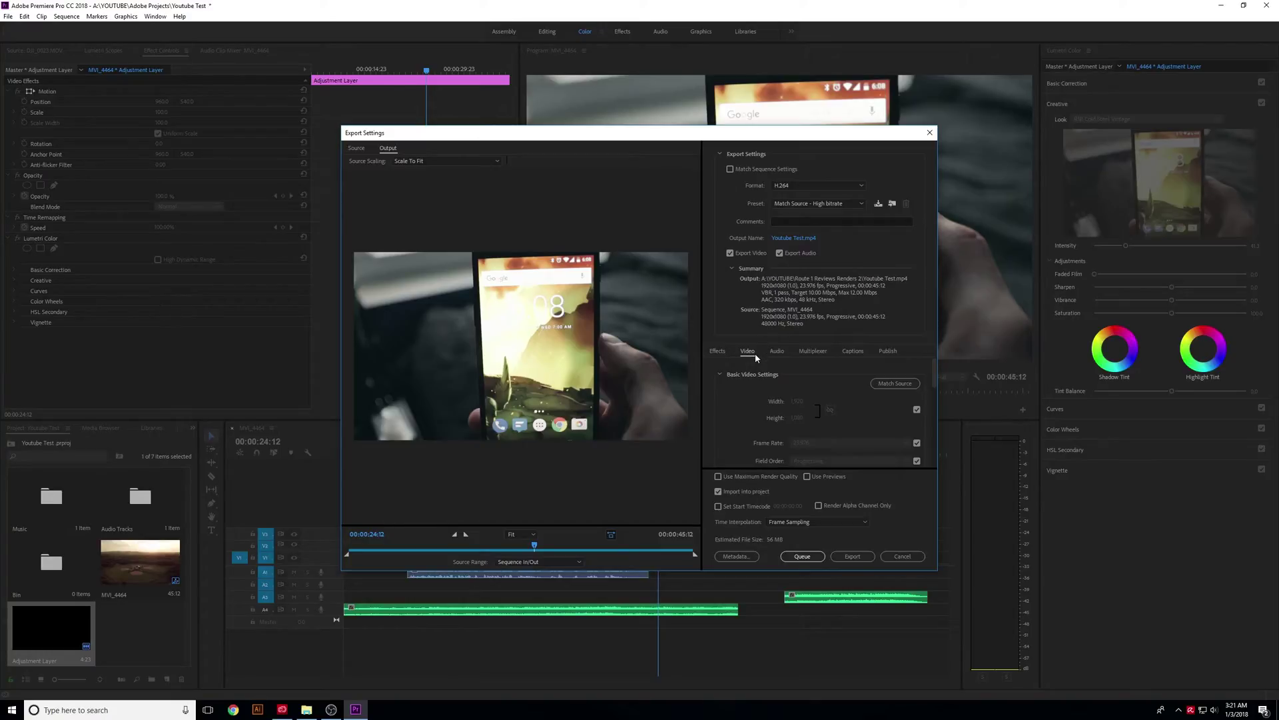
In the Video settings, set Bitrate Encoding to CBR and check Render at Maximum Depth
scroll(838, 392, "down", 5)
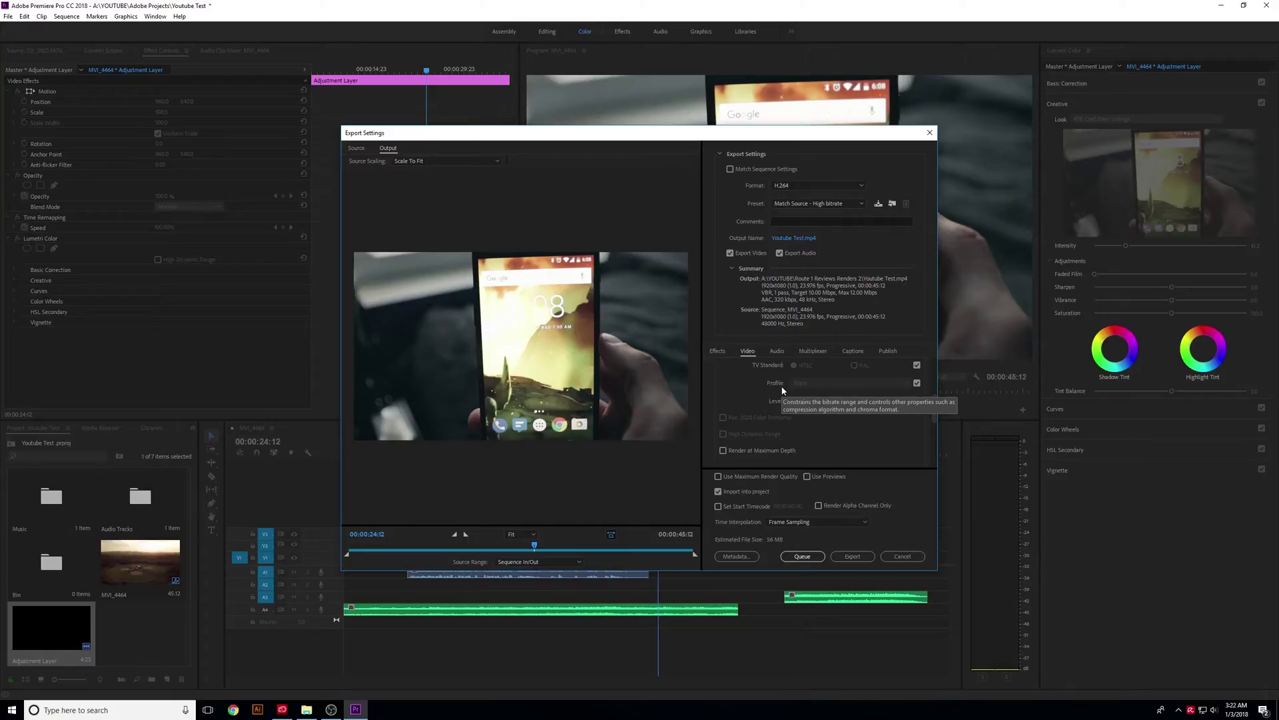
scroll(796, 397, "down", 3)
scroll(810, 399, "down", 2)
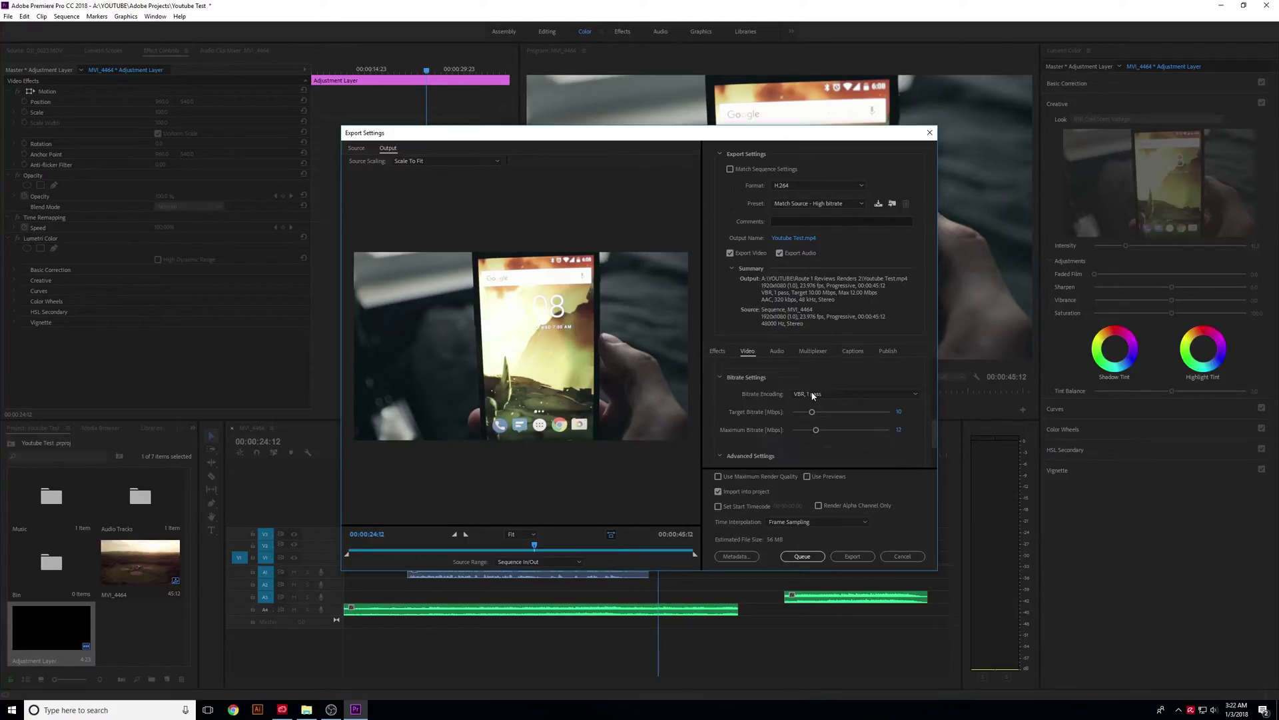
left_click(813, 394)
left_click(826, 408)
scroll(828, 371, "up", 3)
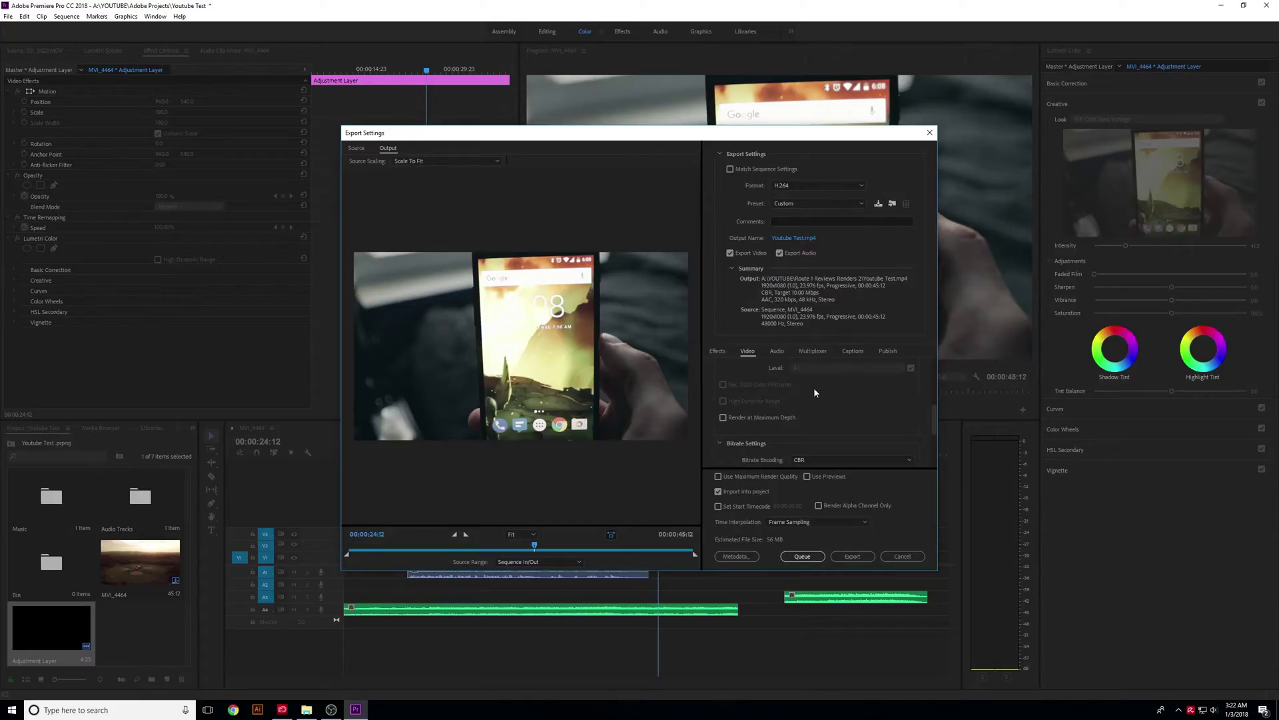
left_click(770, 418)
scroll(830, 401, "down", 2)
Change Bitrate Encoding from CBR to VBR, 2 pass
left_click(836, 392)
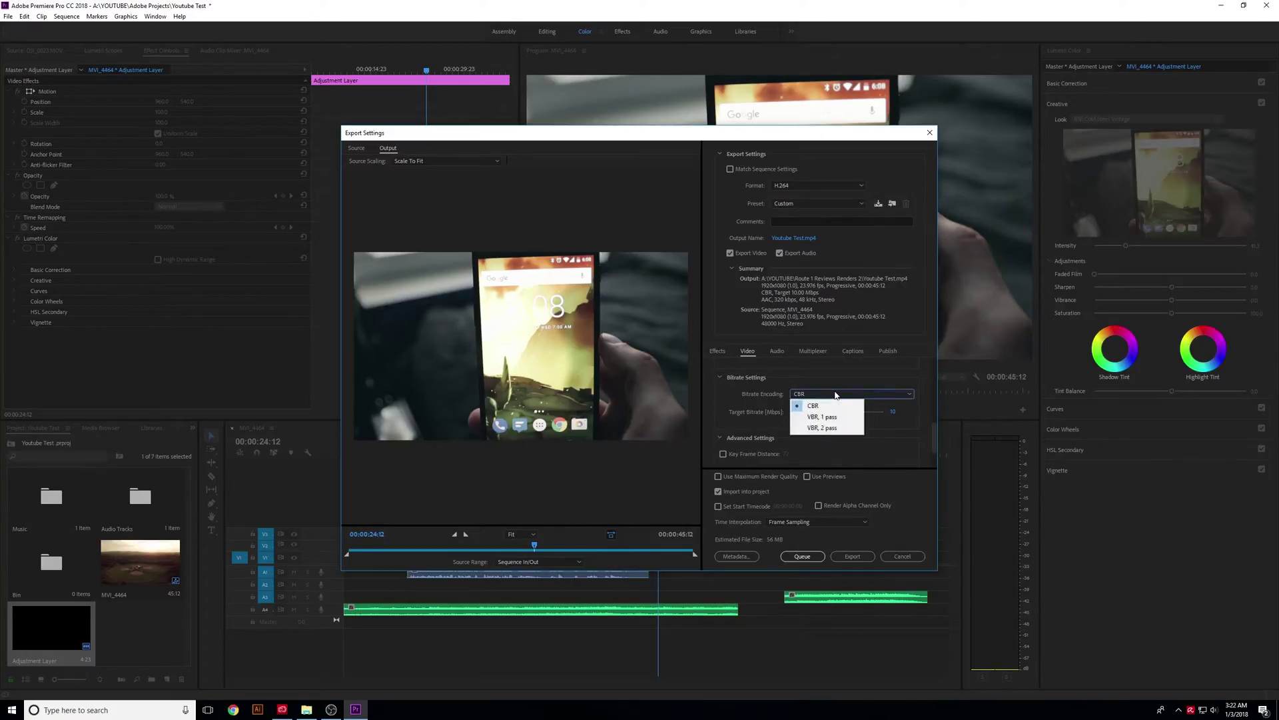
left_click(846, 427)
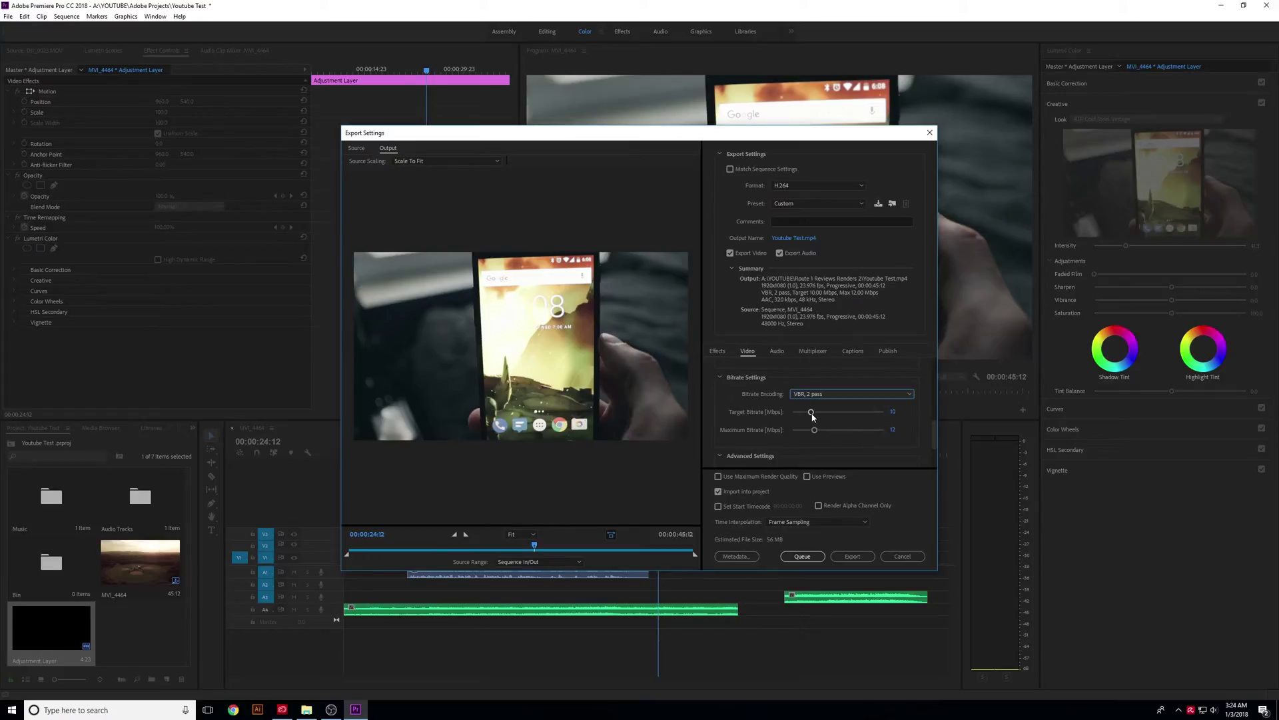
Enter Target Bitrate 12 and Maximum Bitrate 24 Mbps, and check Use Maximum Render Quality
left_click_drag(812, 416, 819, 411)
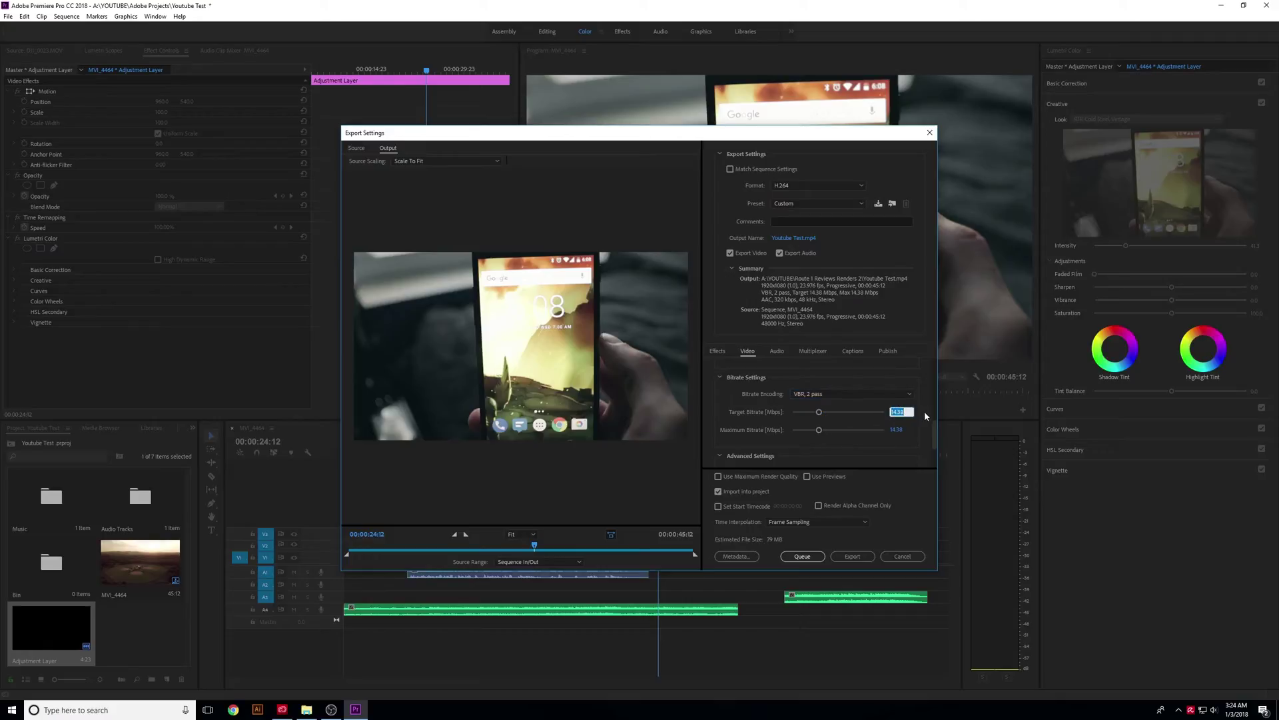
type("12")
left_click(909, 428)
type("24")
left_click(926, 429)
scroll(898, 442, "down", 3)
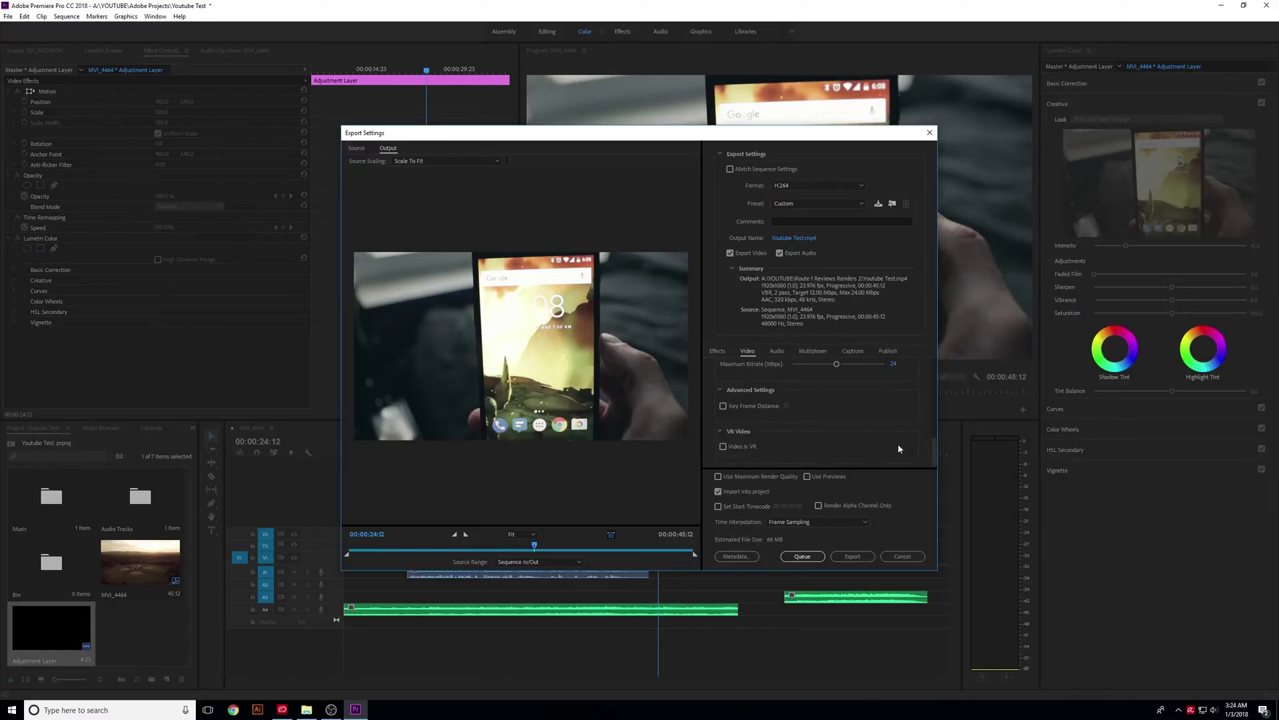
left_click(718, 477)
Check Use Previews, start the H.264 export, then cancel the encode around 15%
left_click(807, 477)
left_click(852, 557)
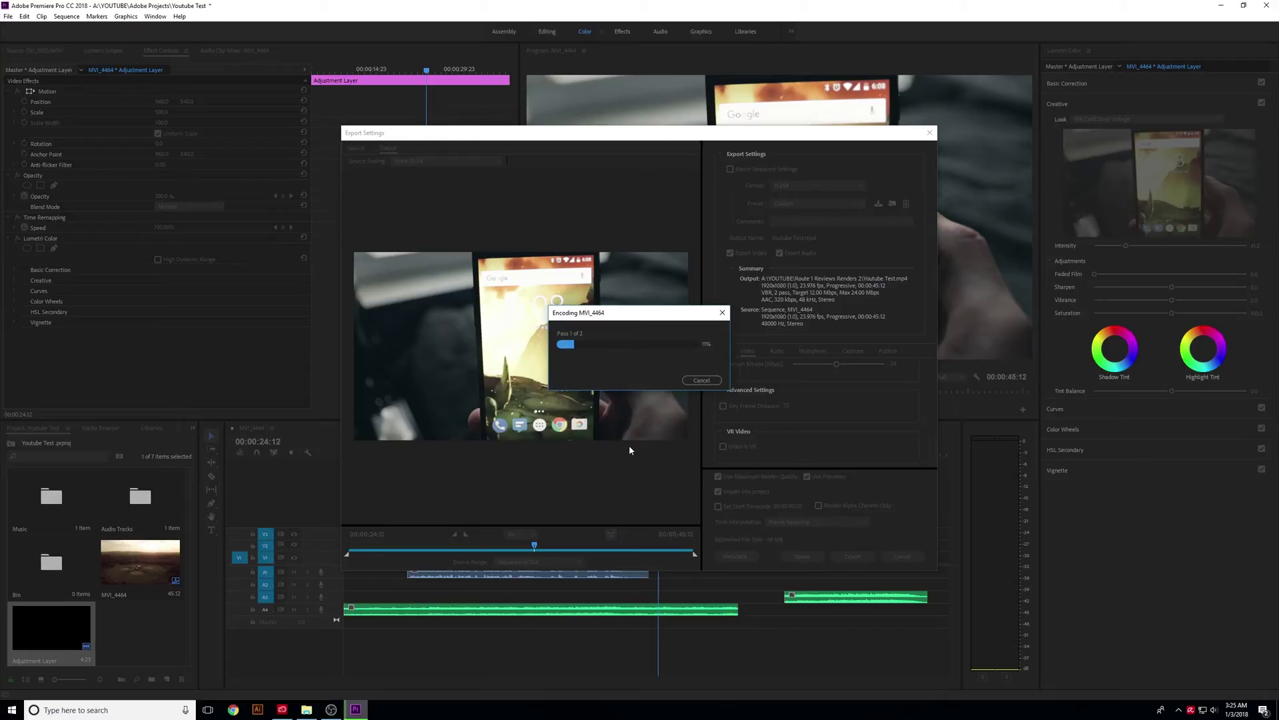
left_click(718, 381)
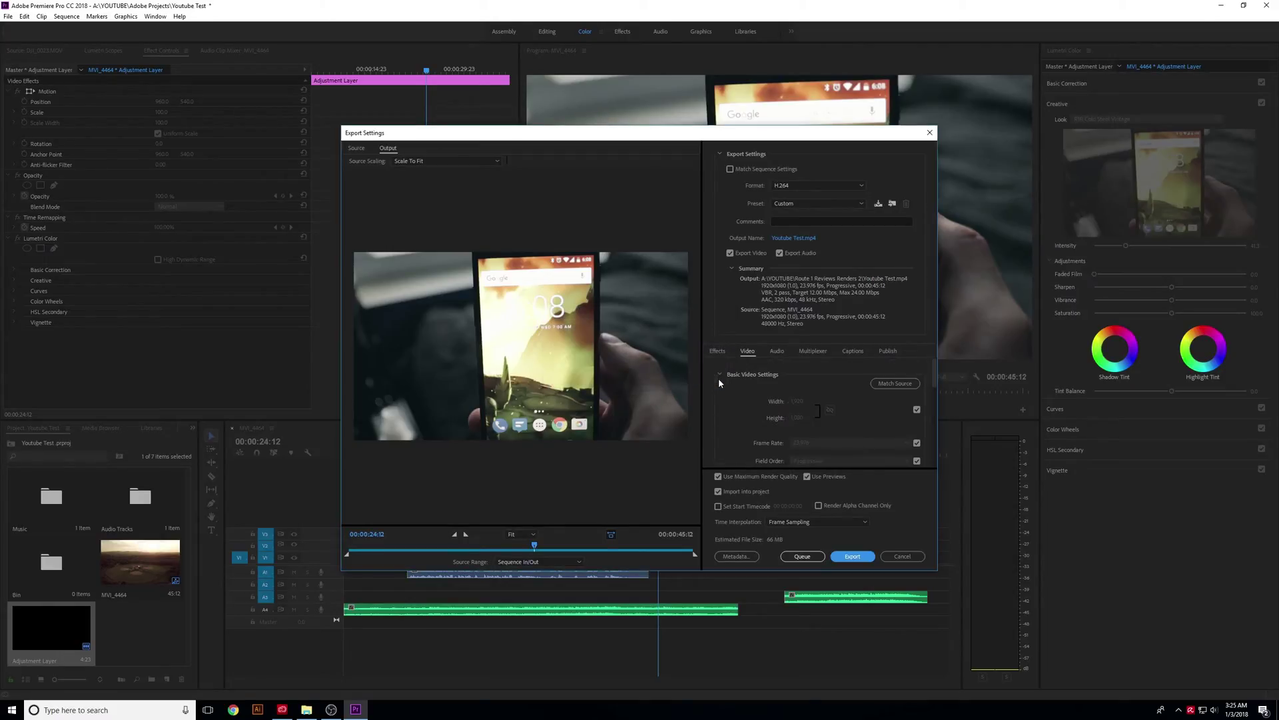
Cancel Export Settings and select the MVI_4462.MOV clip on track V2
left_click(903, 557)
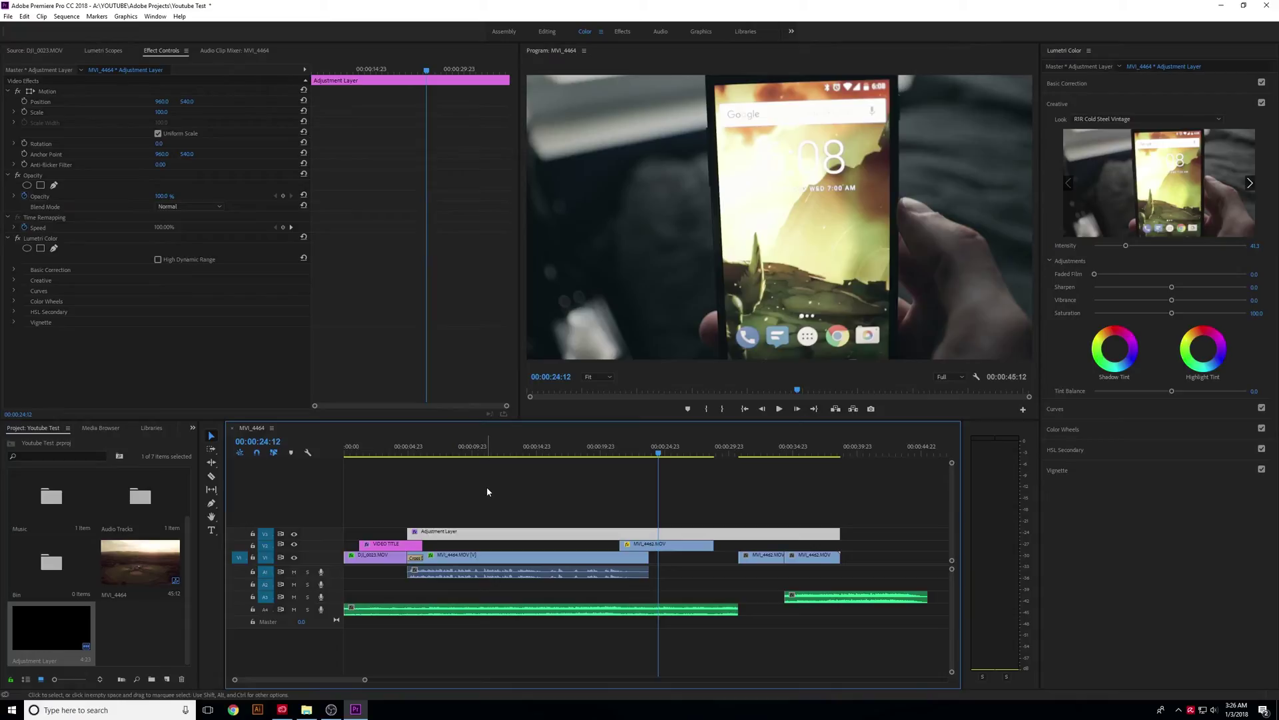
left_click(705, 545)
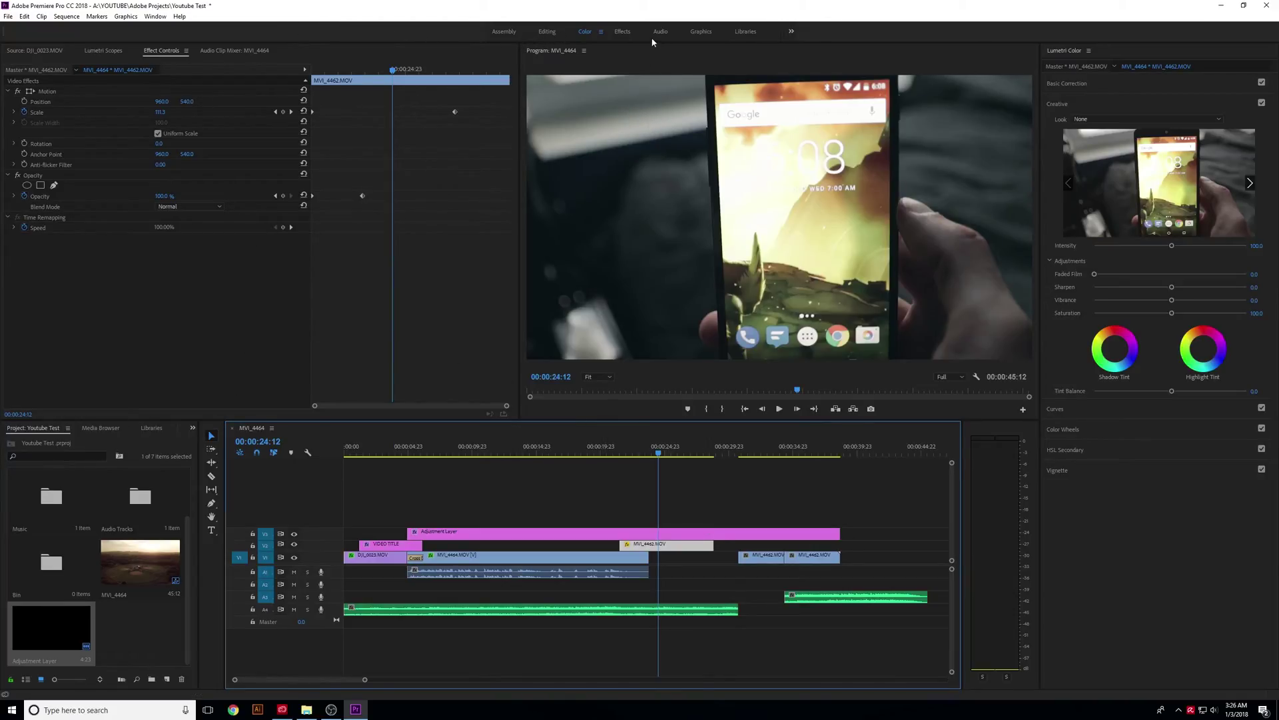
Search the Effects panel for 'war', then apply and undo Warp Stabilizer VFX on MVI_4462
left_click(192, 428)
left_click(212, 484)
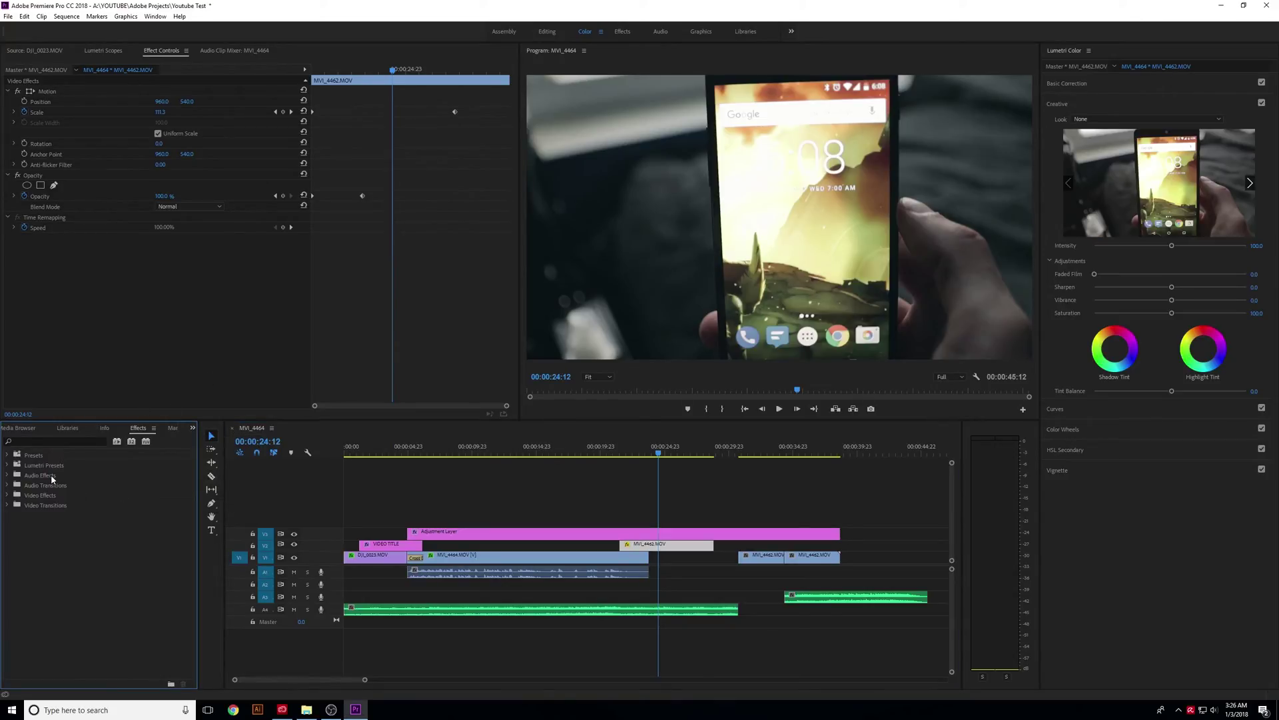
left_click(56, 441)
type("war")
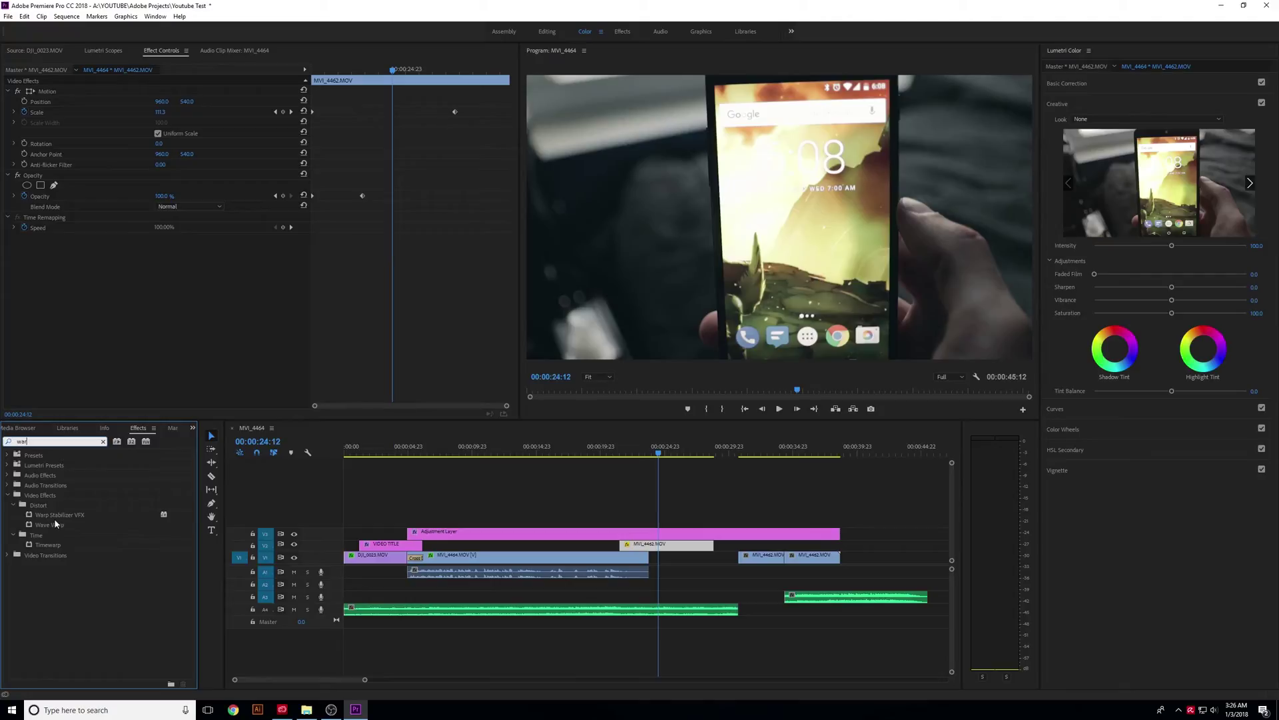
left_click_drag(55, 519, 666, 545)
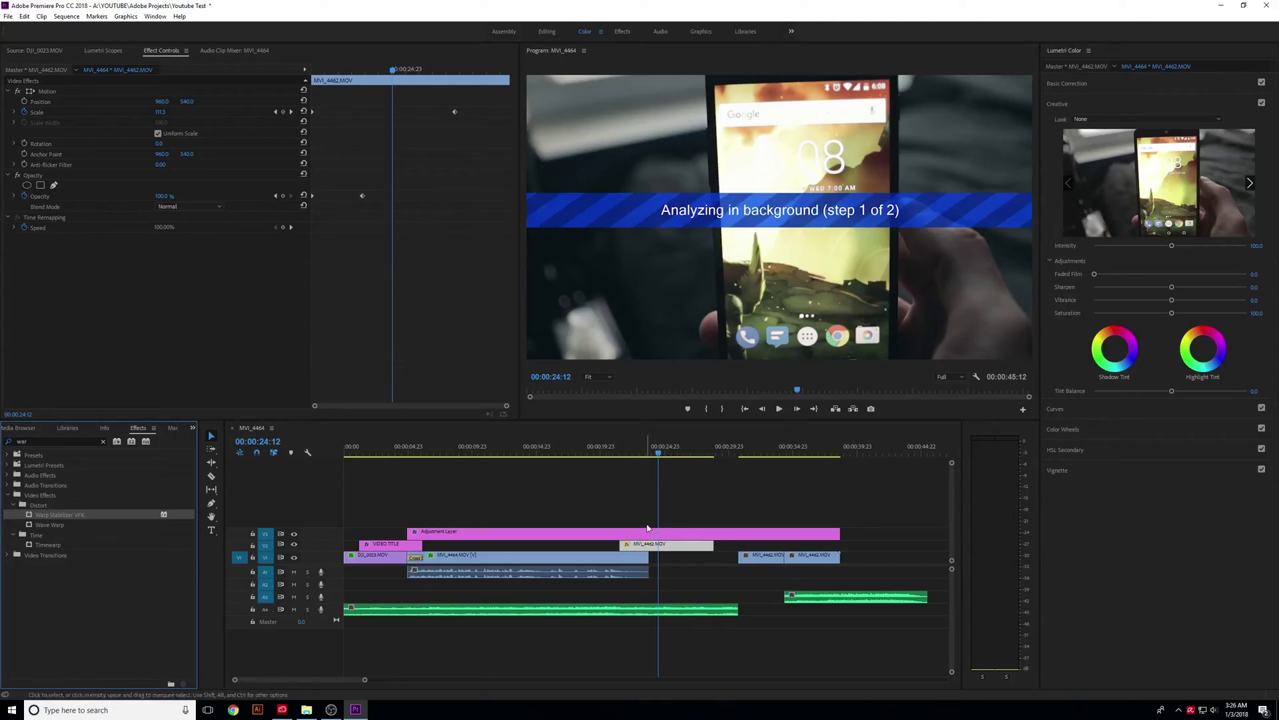
key("ctrl+z")
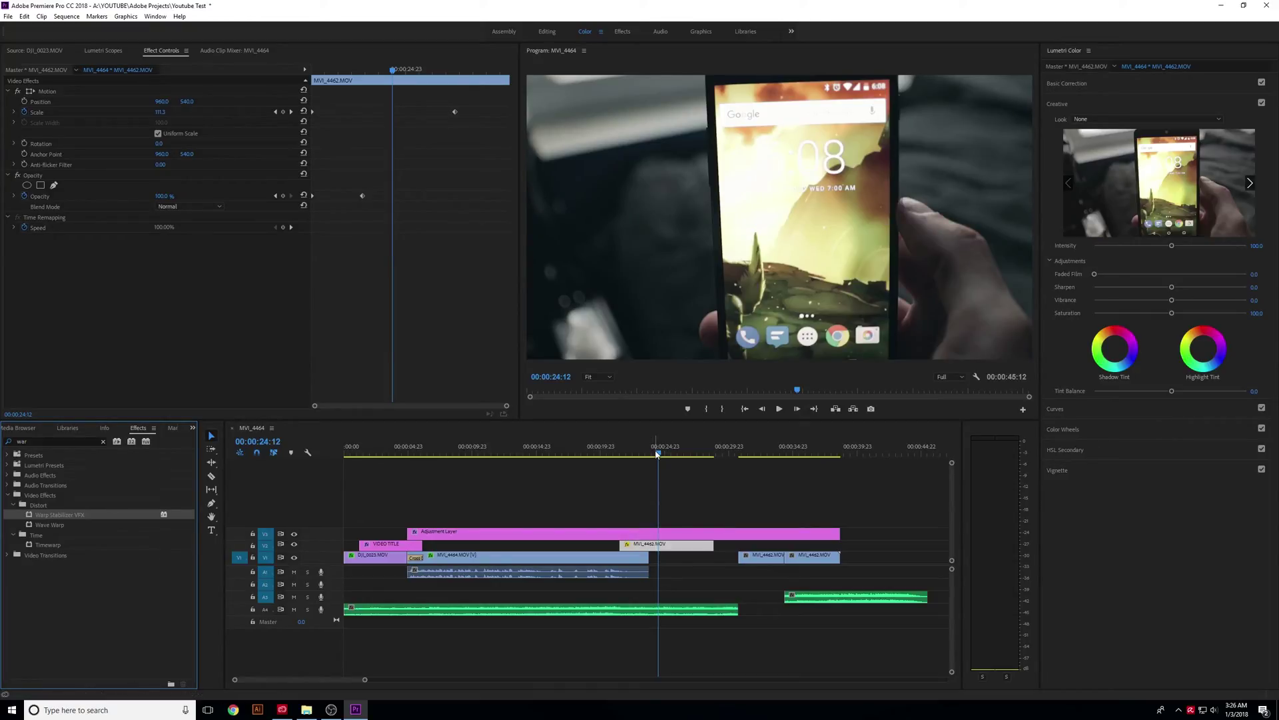
left_click(623, 454)
Render previews for the whole sequence with Sequence > Render In to Out
left_click_drag(623, 453, 617, 454)
left_click(599, 533)
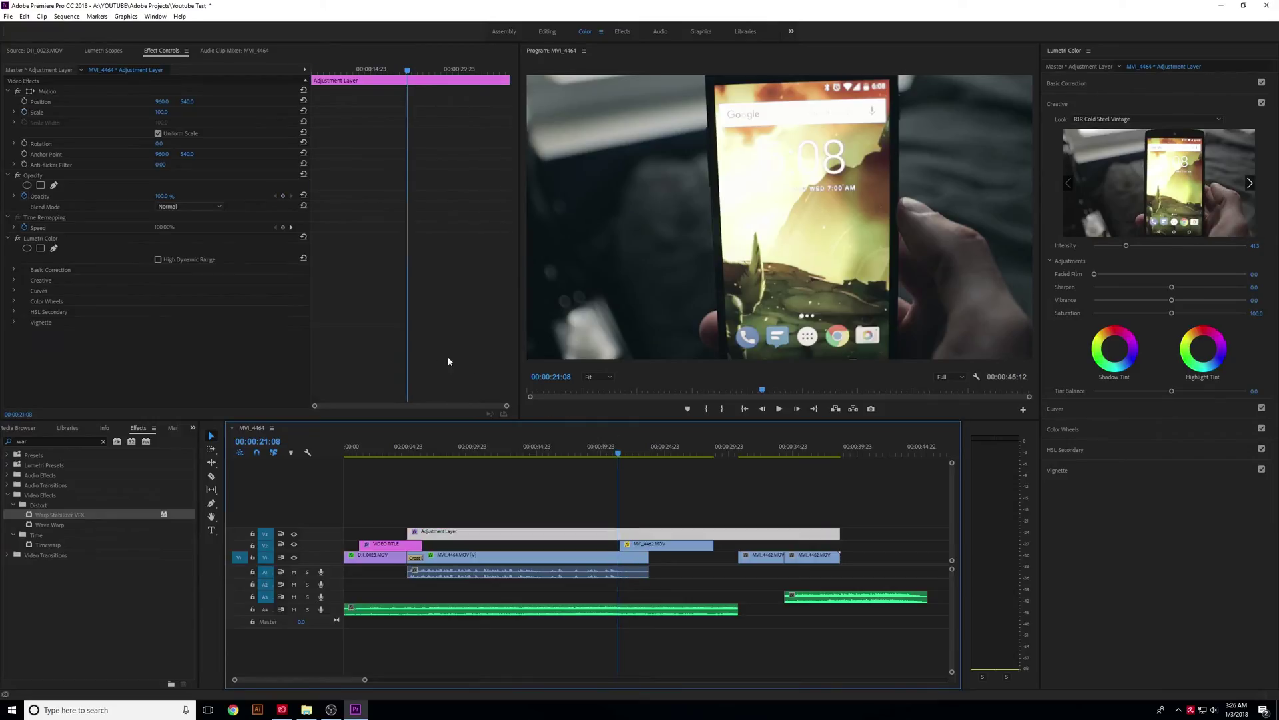
left_click(148, 17)
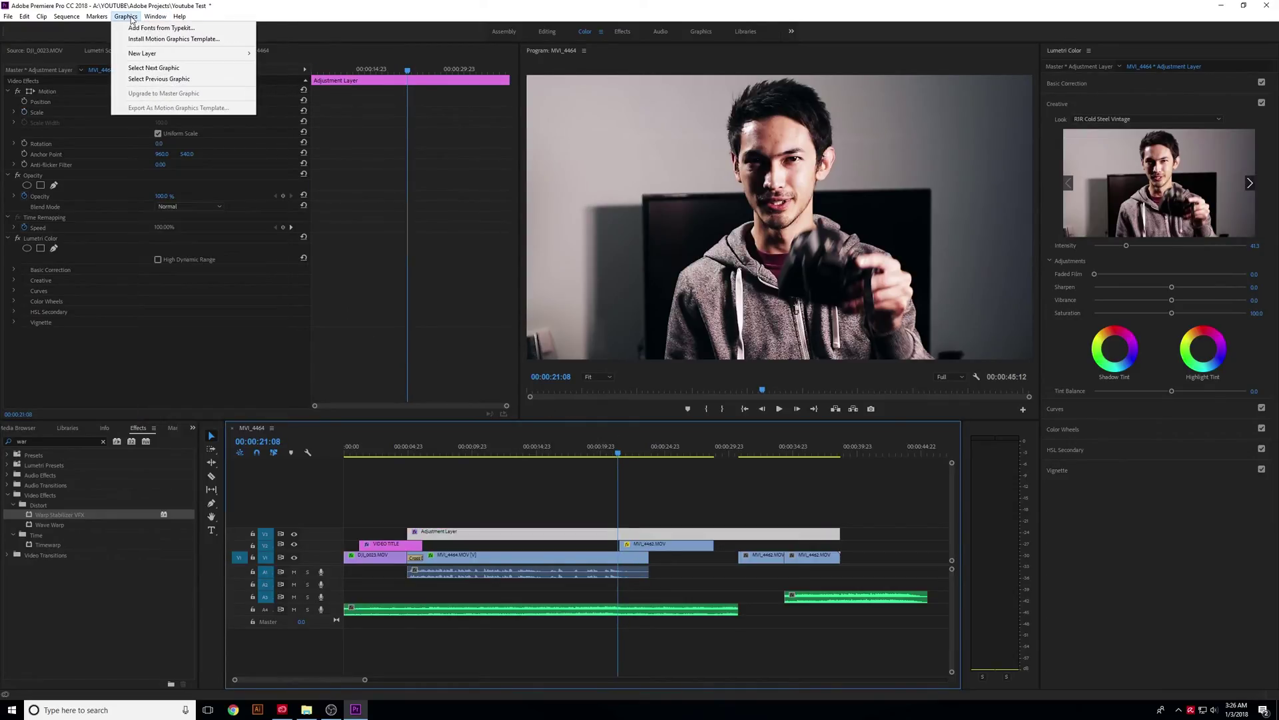
mouse_move(65, 17)
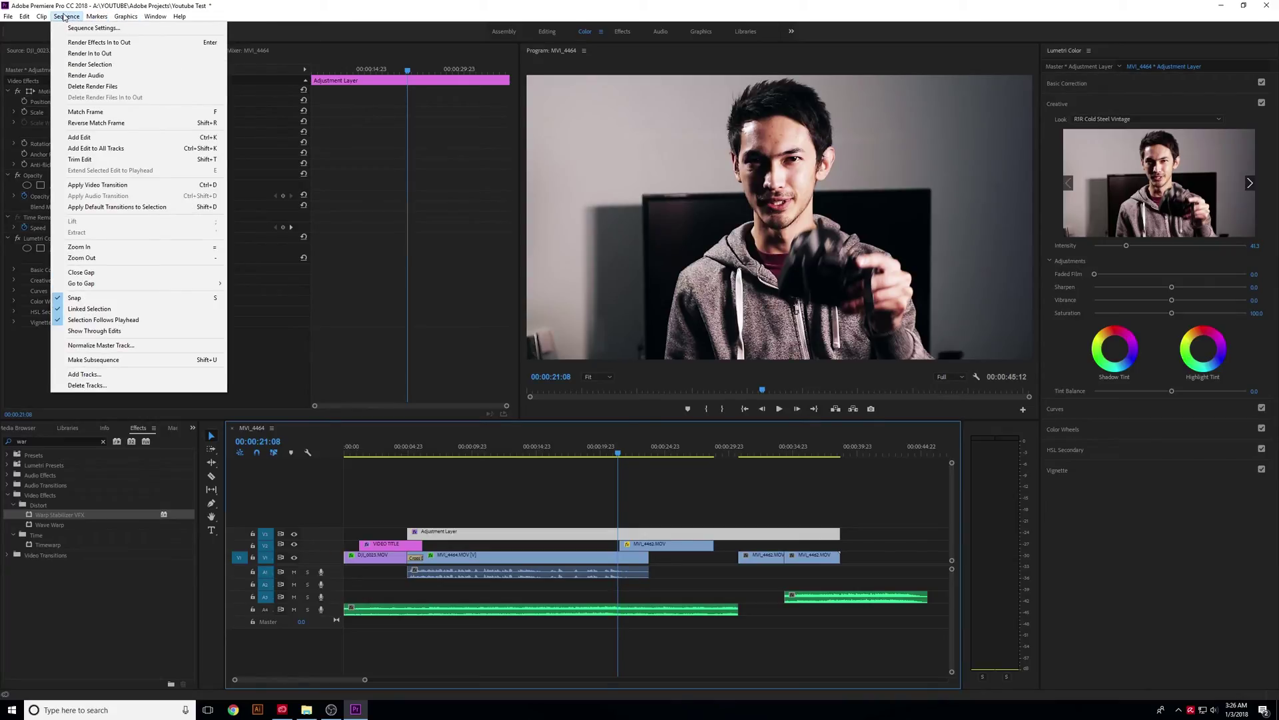
left_click(135, 54)
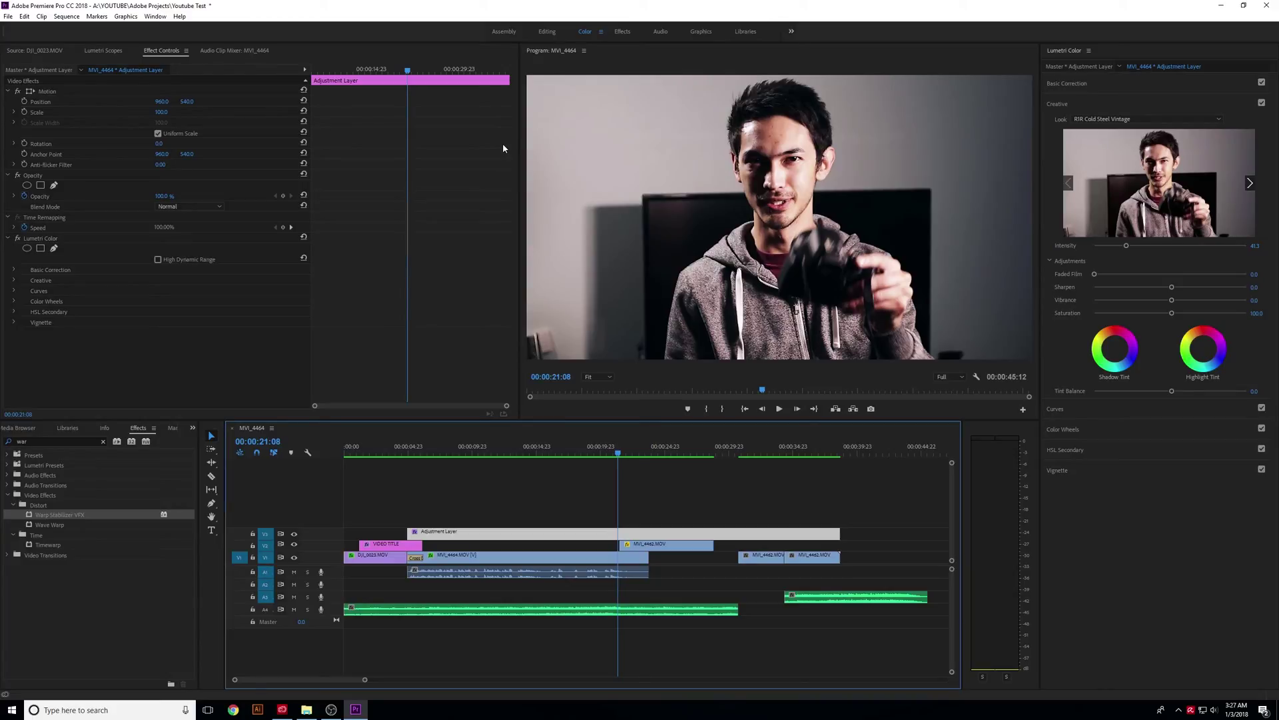
Play the rendered sequence from near the start to check it, then stop playback
left_click_drag(617, 453, 345, 458)
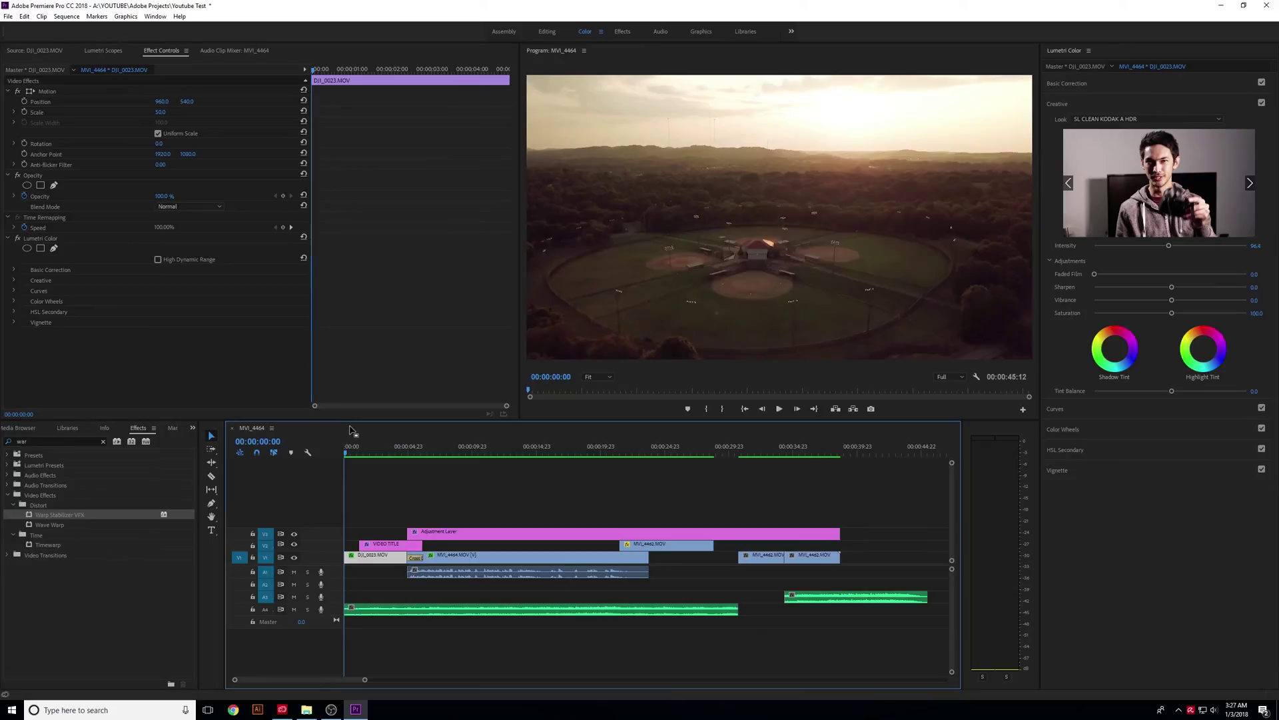
key("space")
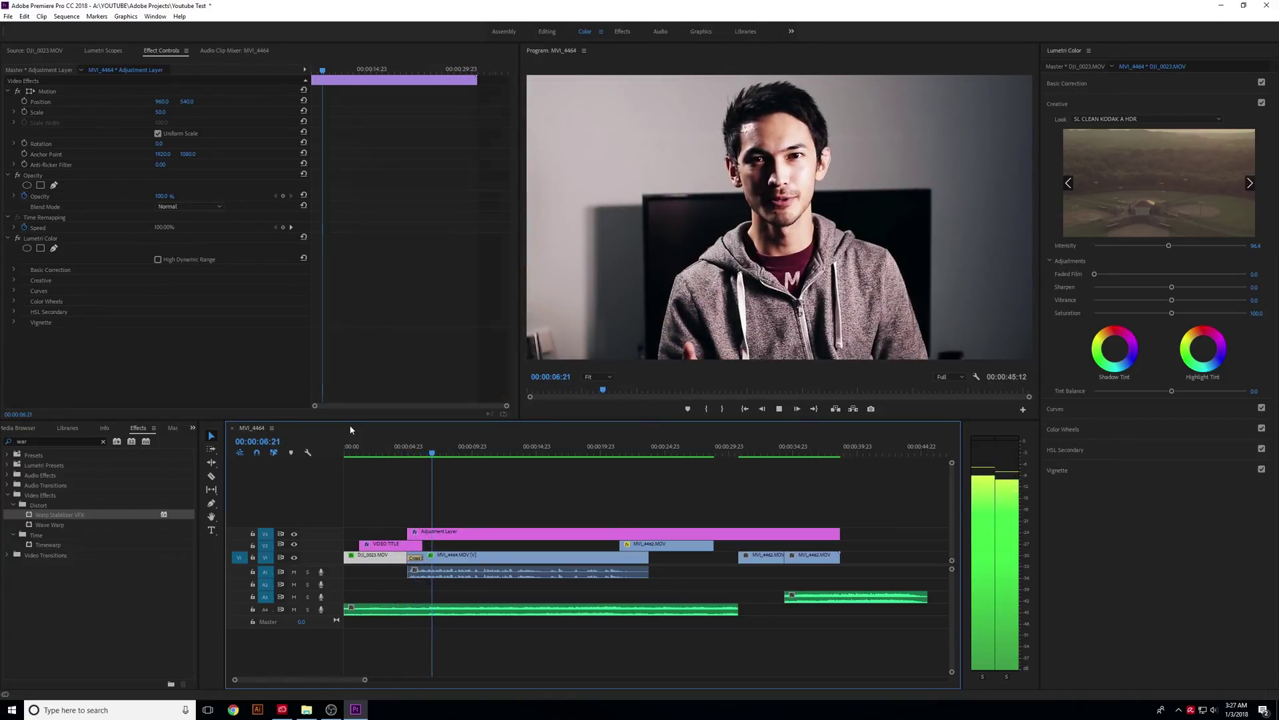
key("d")
key("space")
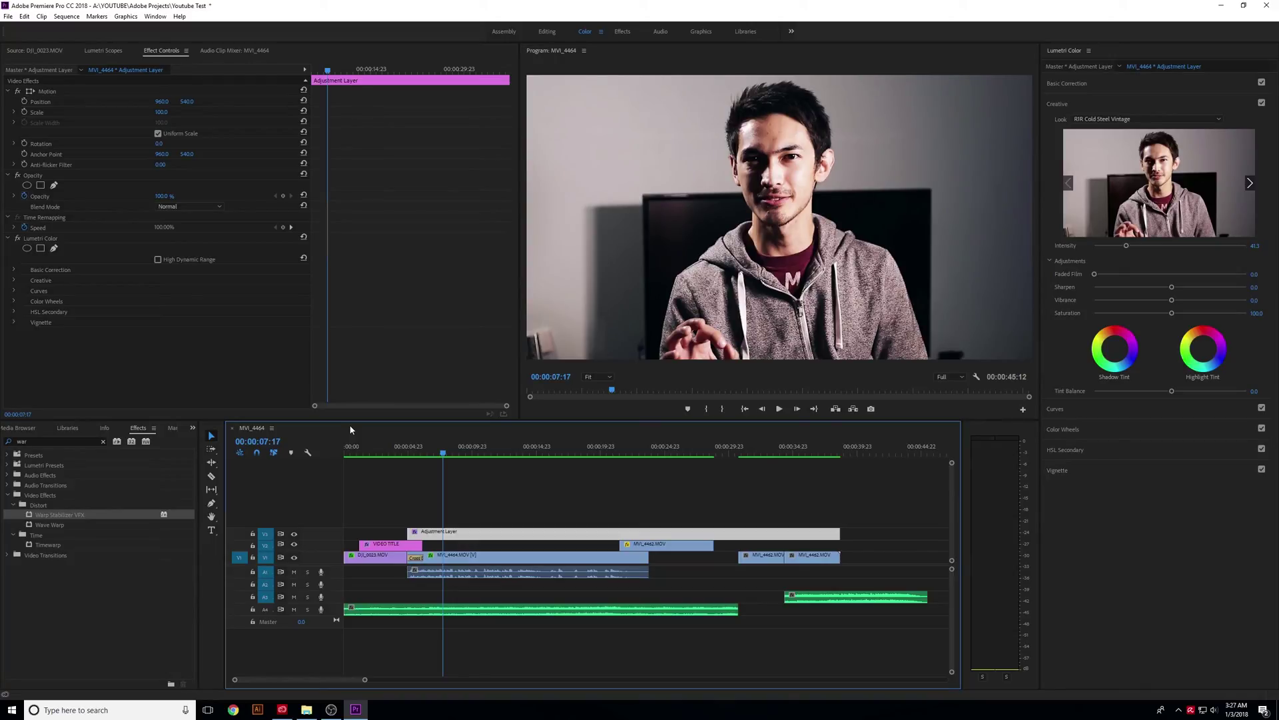
left_click(8, 16)
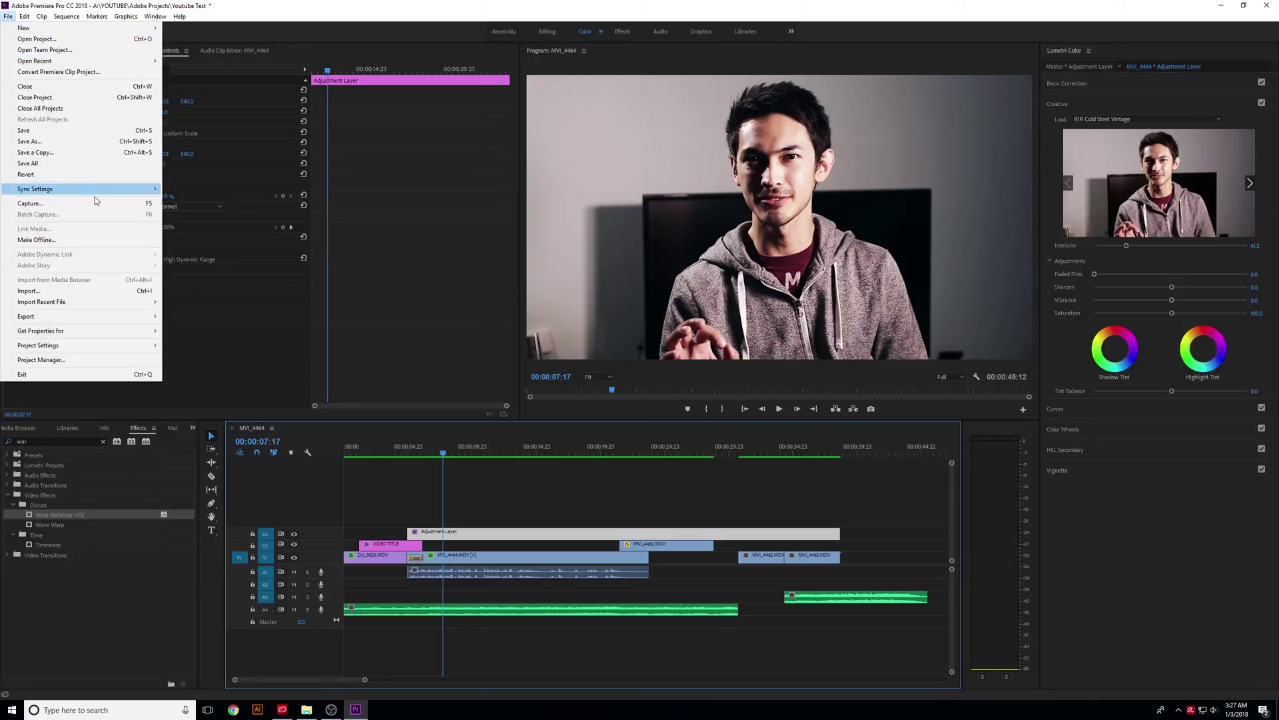
mouse_move(133, 316)
left_click(198, 318)
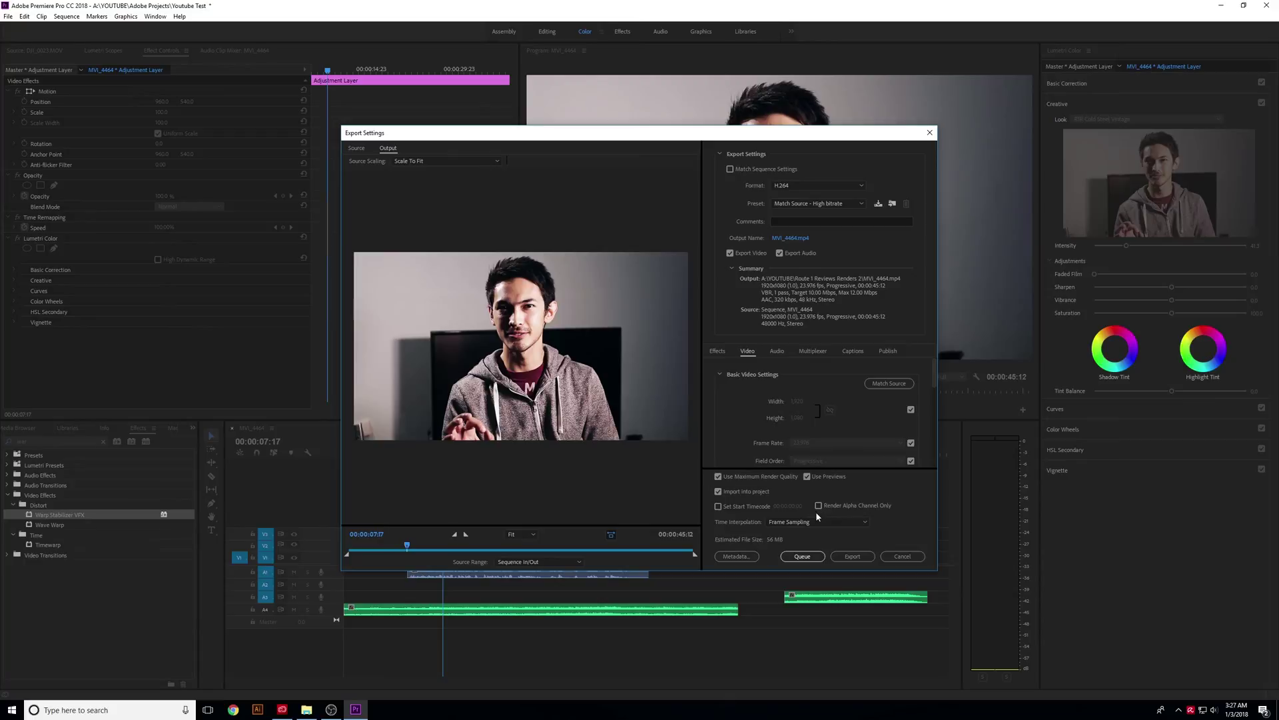
left_click(851, 557)
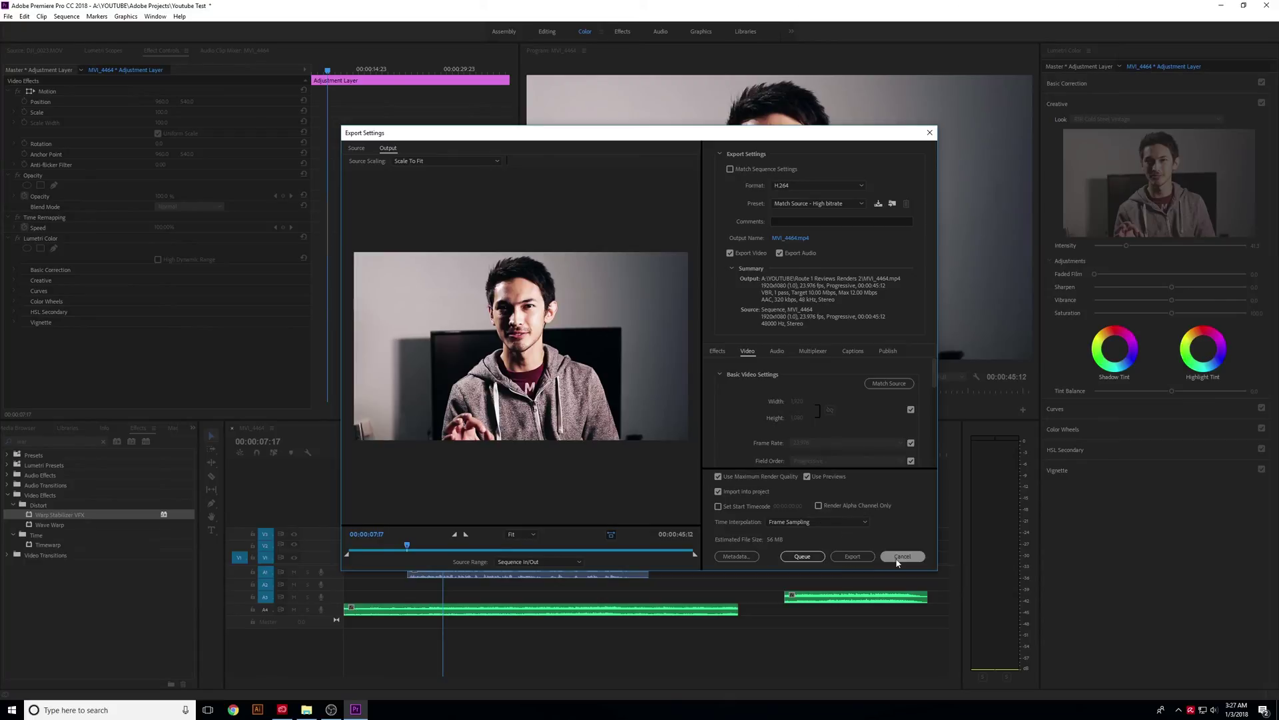